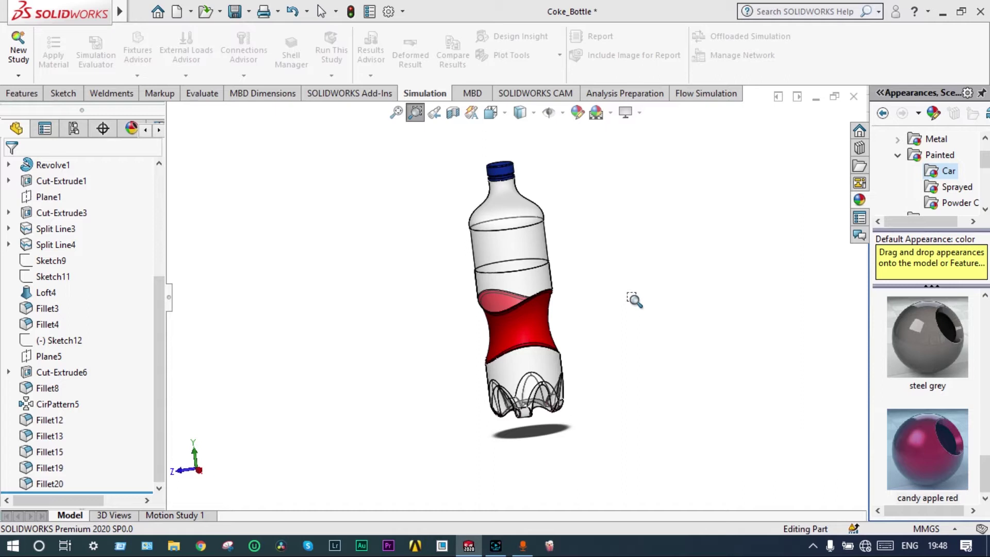
Step: Create Design Study 1 for the Coke bottle and zoom so the bottle fills the view
key(ctrl+shift+z)
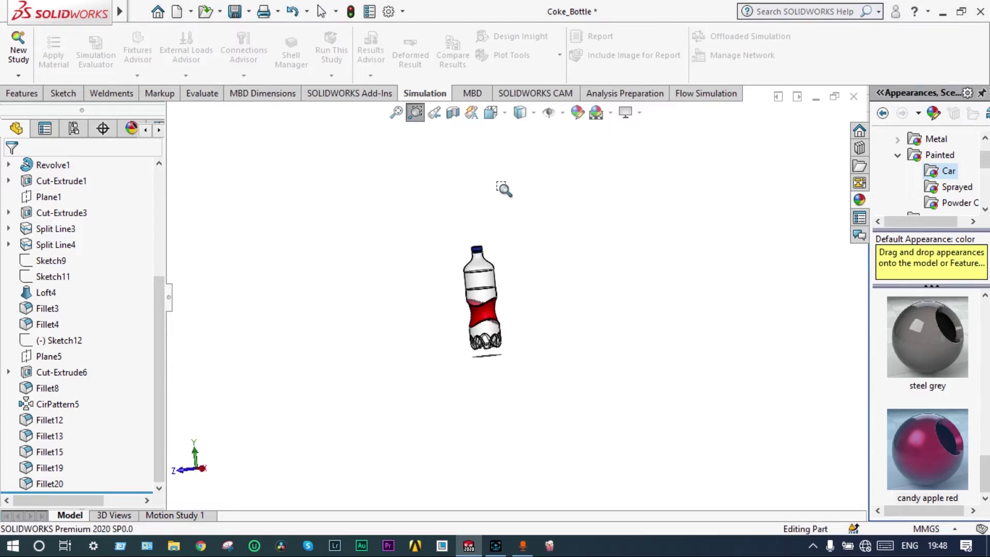
drag(499, 304, 398, 406)
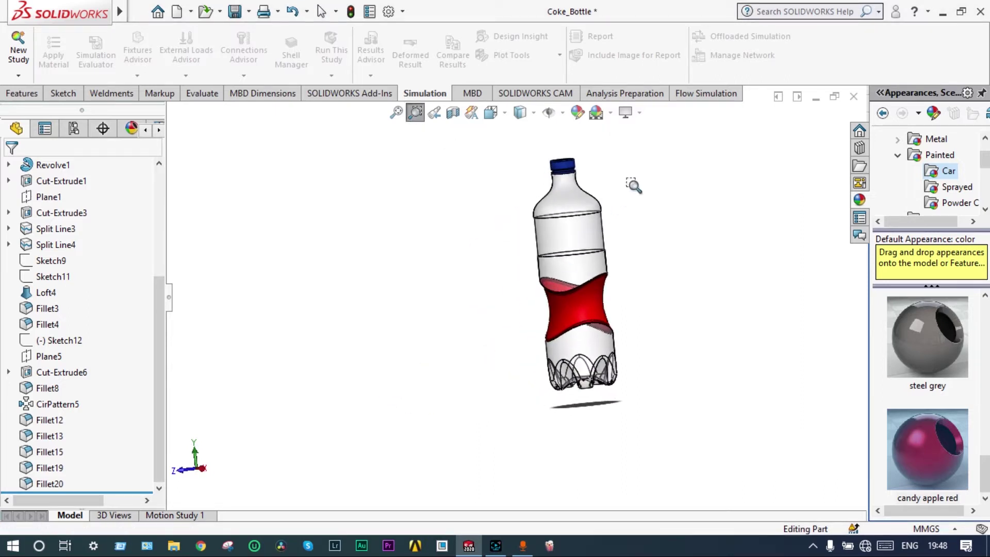
drag(656, 150, 415, 428)
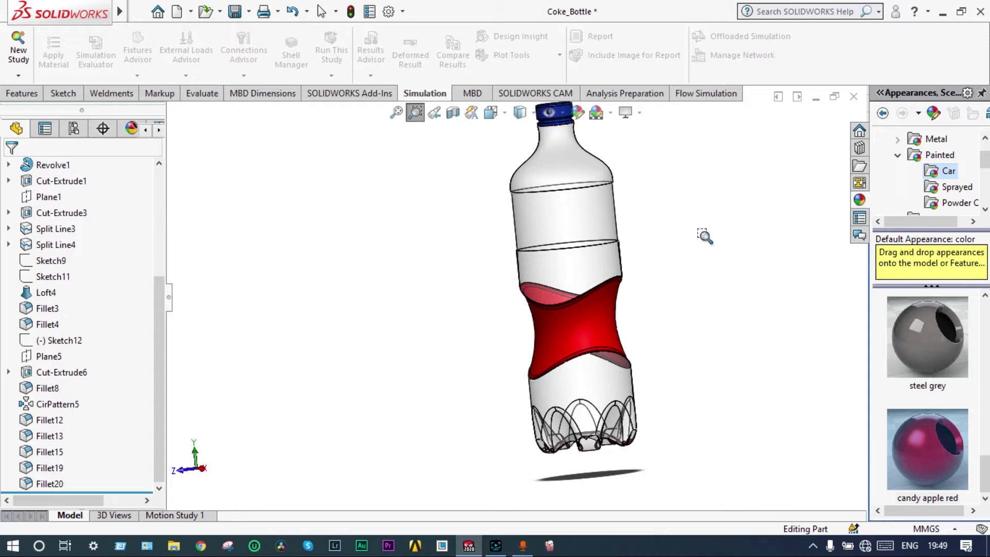
key(z)
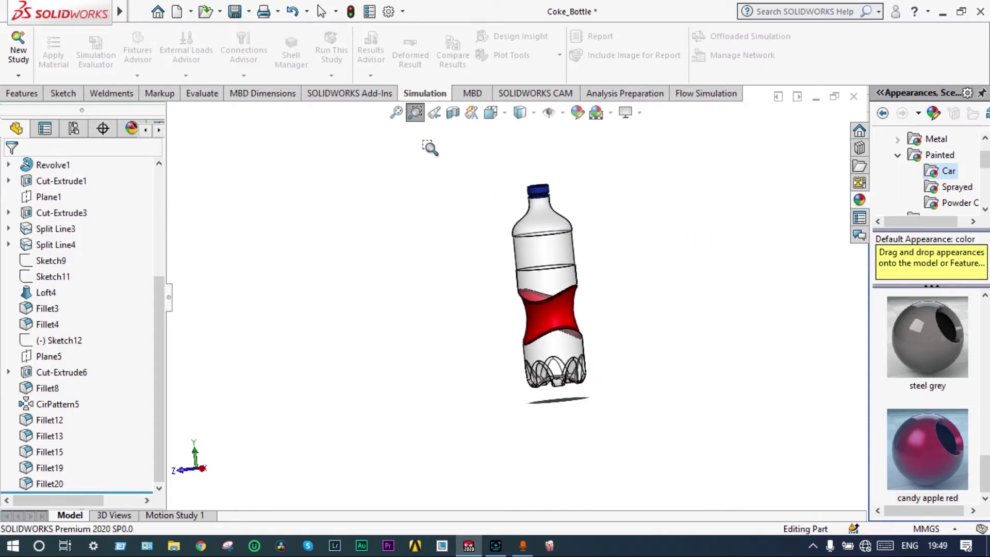
click(415, 112)
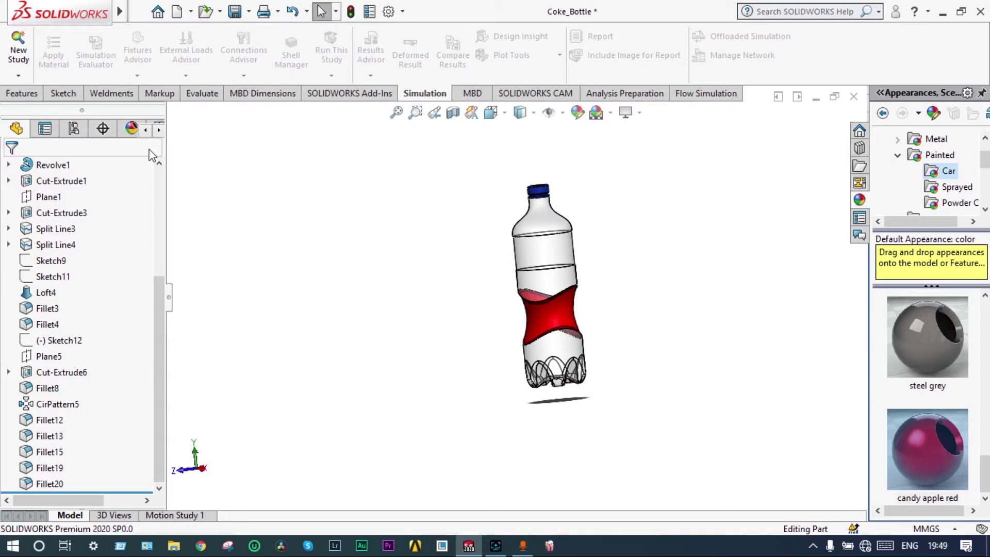
click(20, 55)
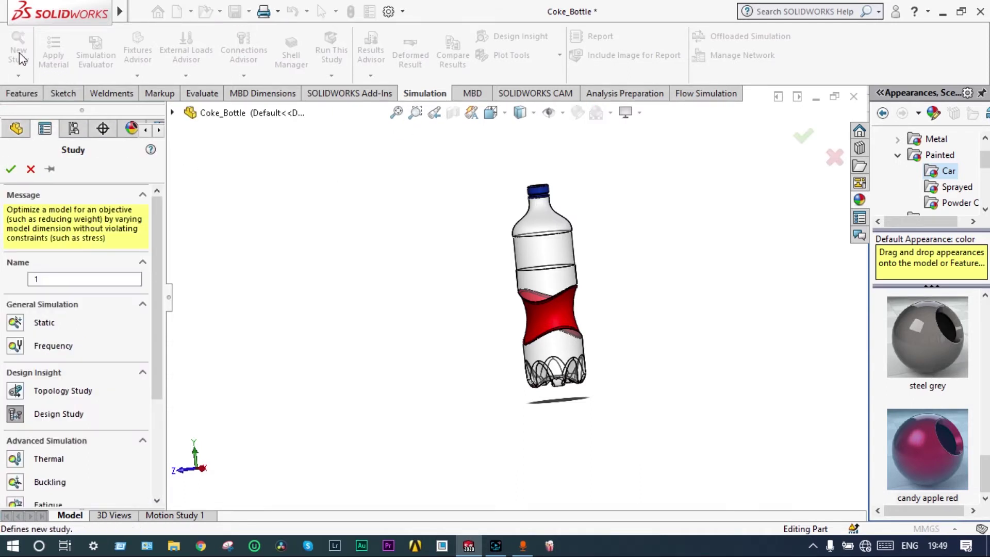
click(64, 415)
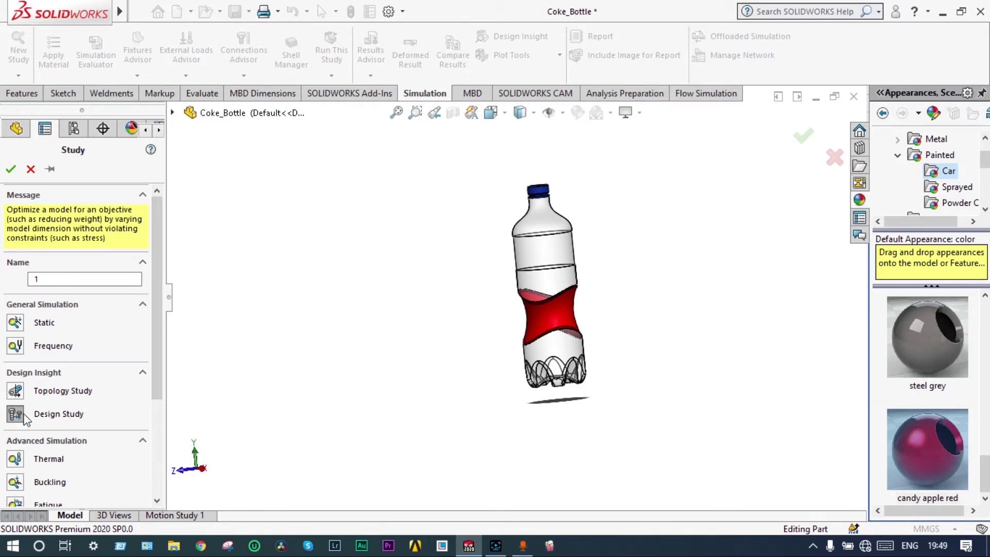
click(10, 169)
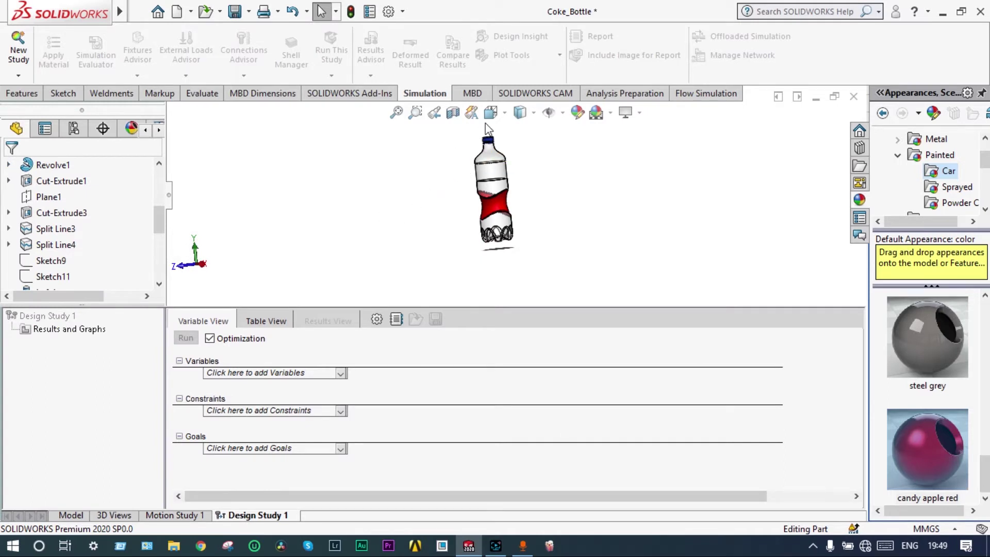
scroll(516, 164, up, 3)
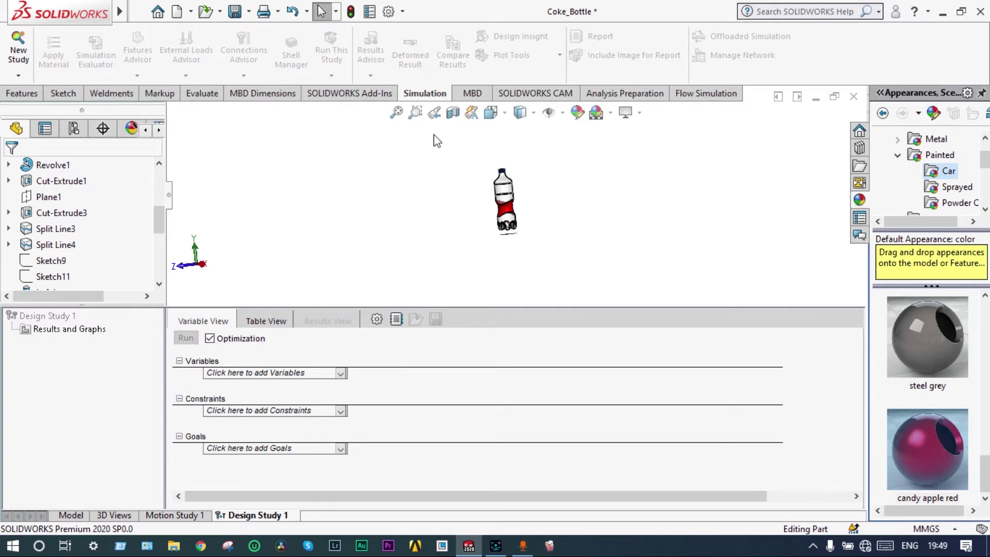
click(415, 112)
drag(524, 157, 433, 252)
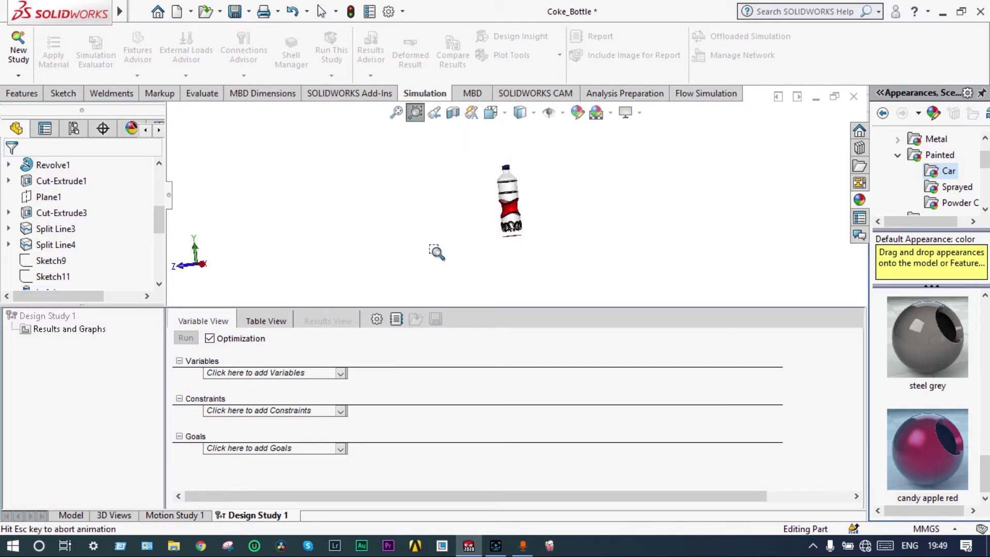
Step: Open the Parameters dialog from the Variables list and zoom to the bottle's dimensions
click(342, 374)
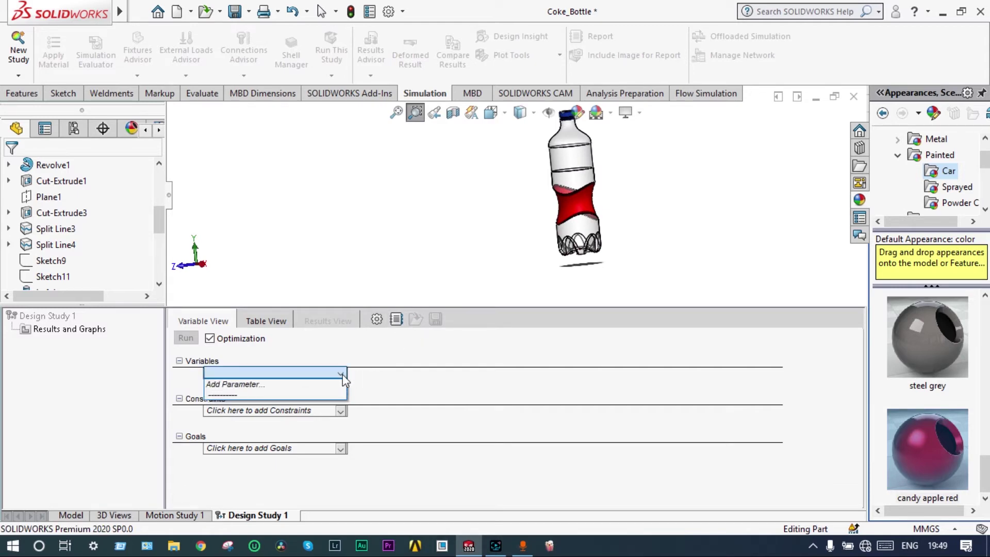
click(258, 390)
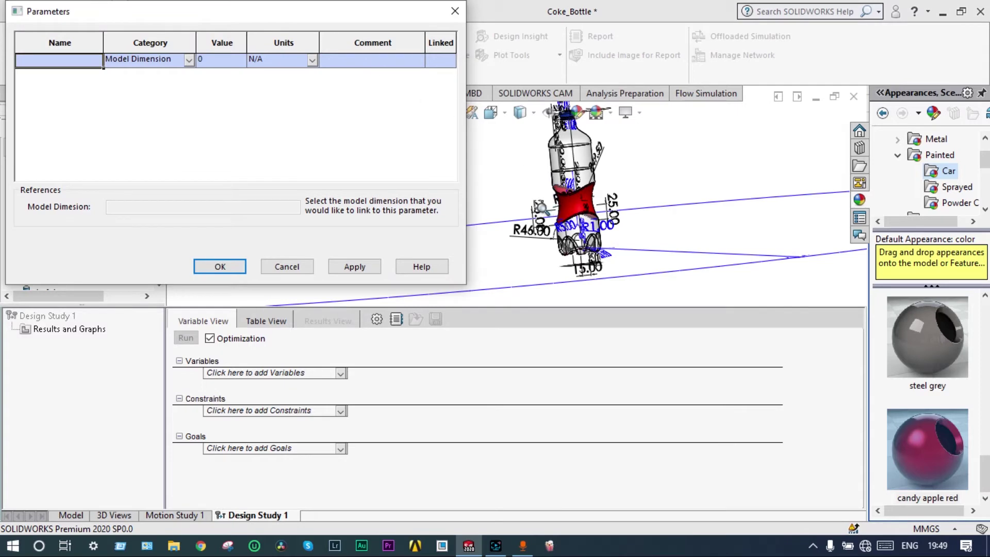
drag(404, 13, 348, 170)
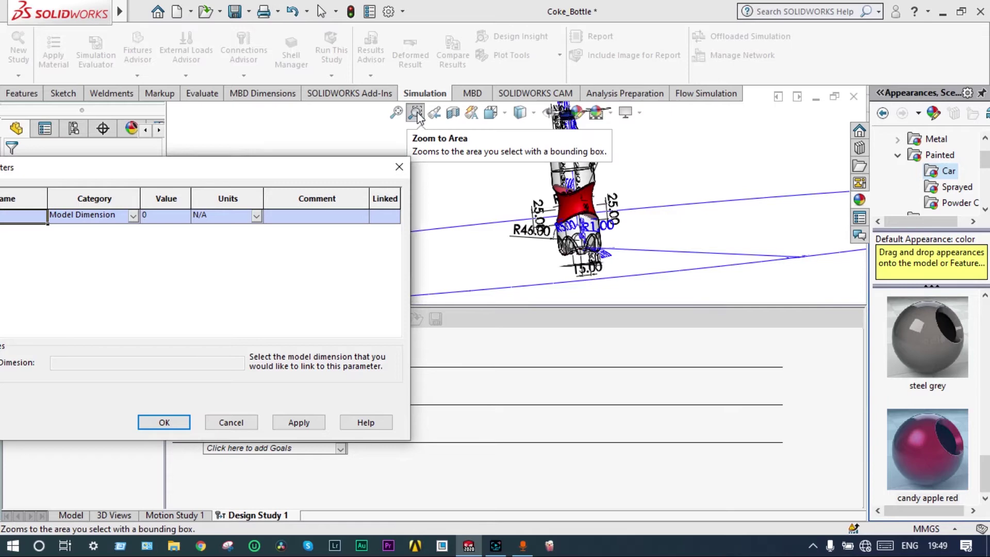
click(422, 155)
drag(369, 175, 406, 111)
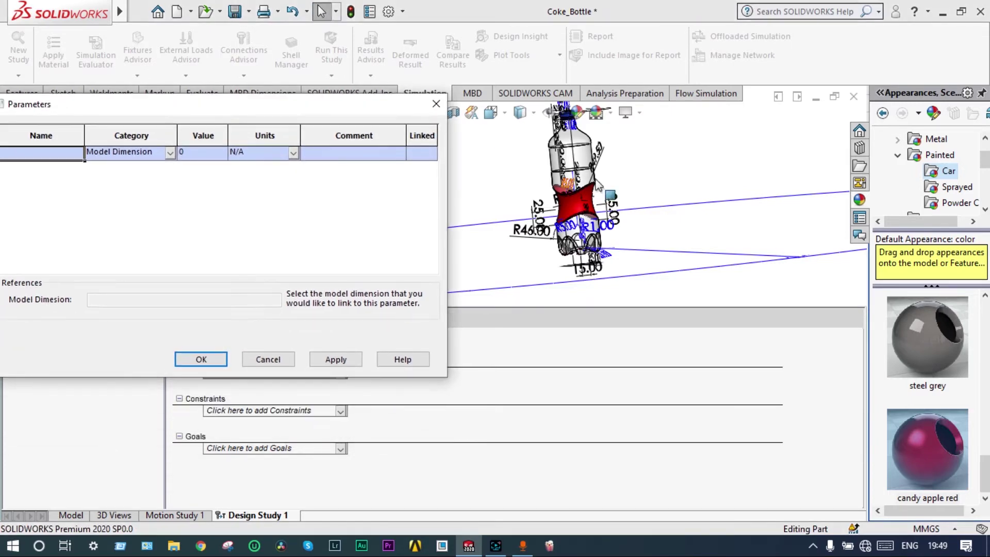
middle_drag(671, 176, 570, 170)
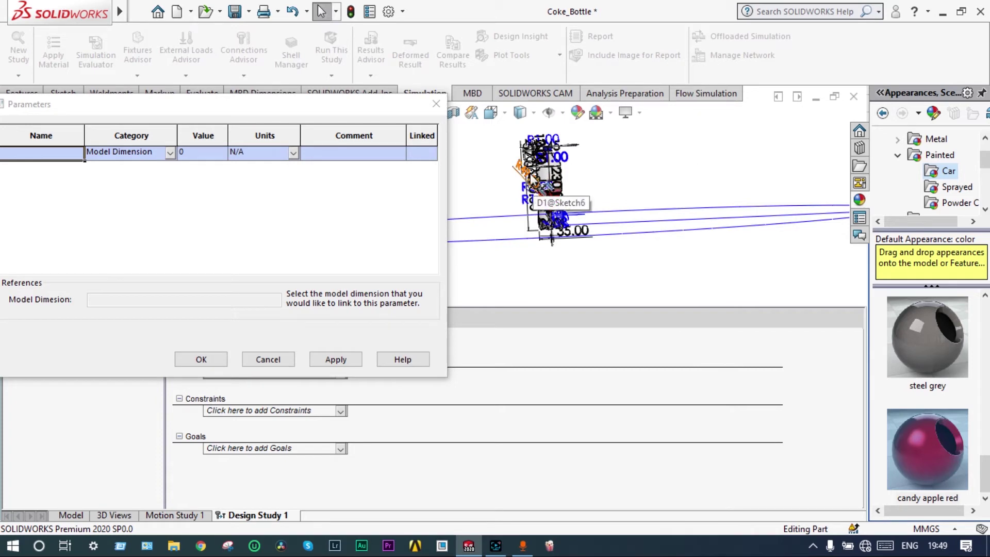
drag(394, 105, 376, 200)
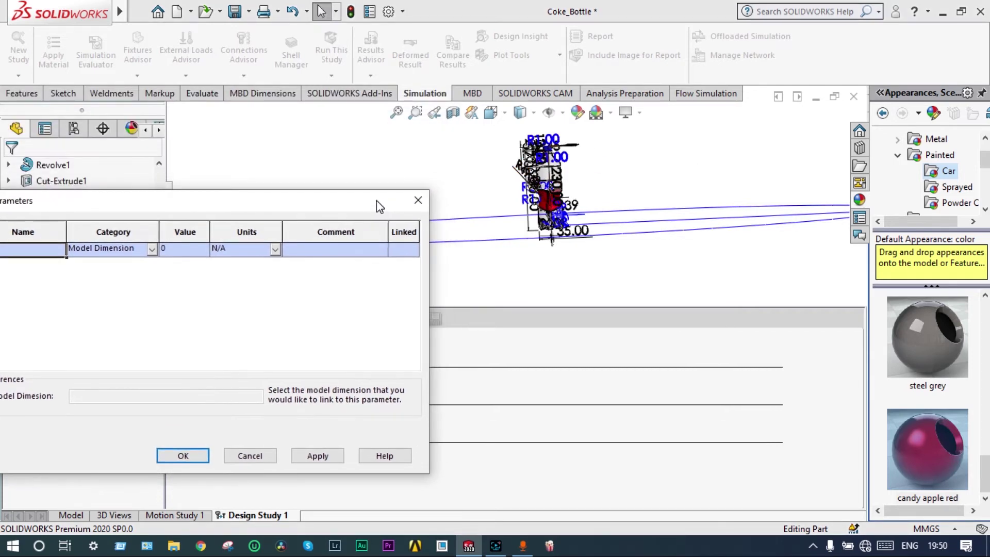
click(416, 113)
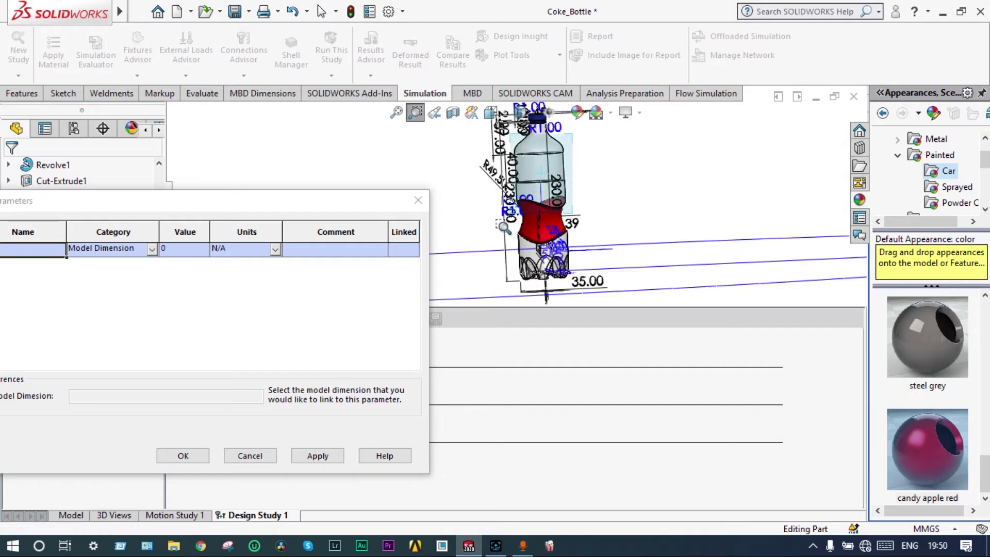
click(415, 112)
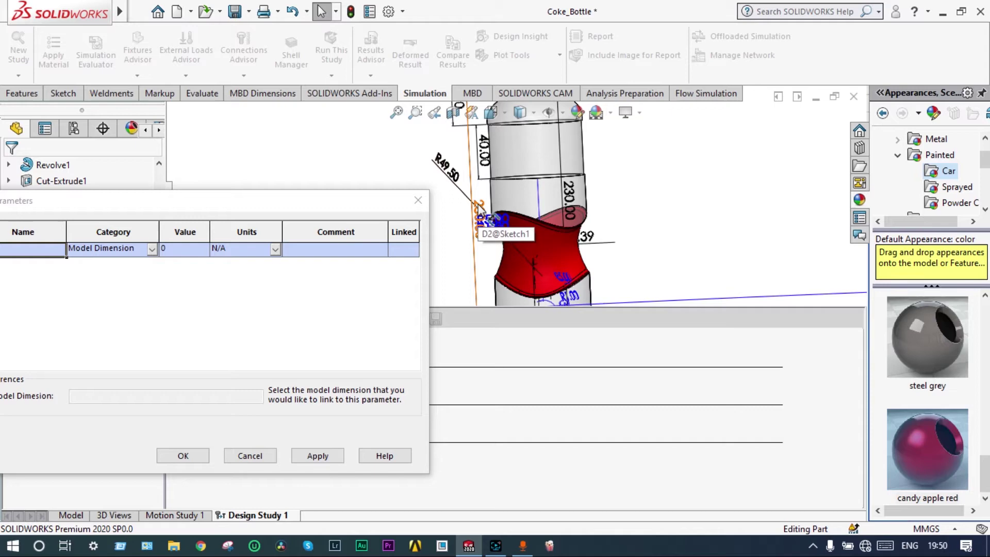
Step: Link the 230 mm dimension (D2@Sketch1) to a parameter named HEIGHT
click(485, 217)
drag(327, 206, 574, 187)
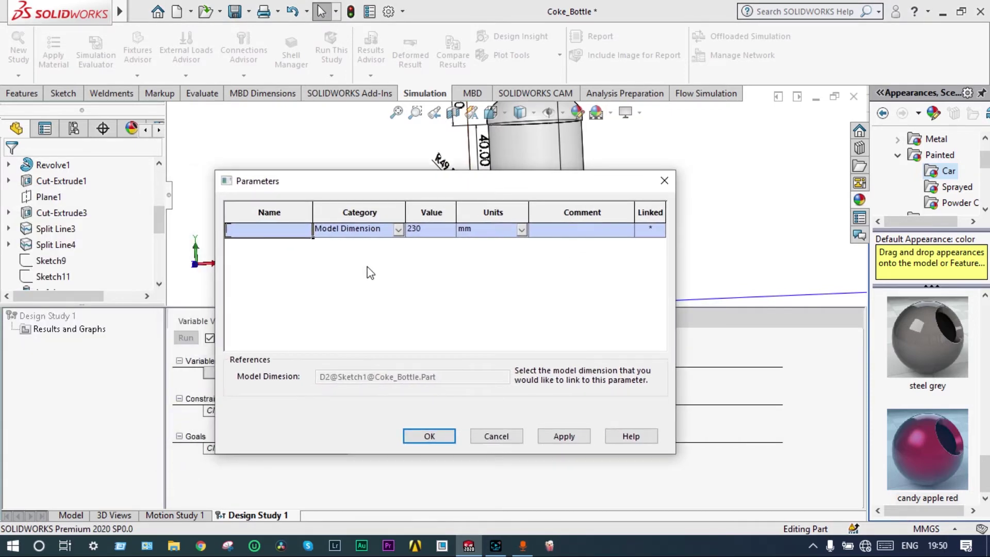
text(HEIGHT)
key(Tab)
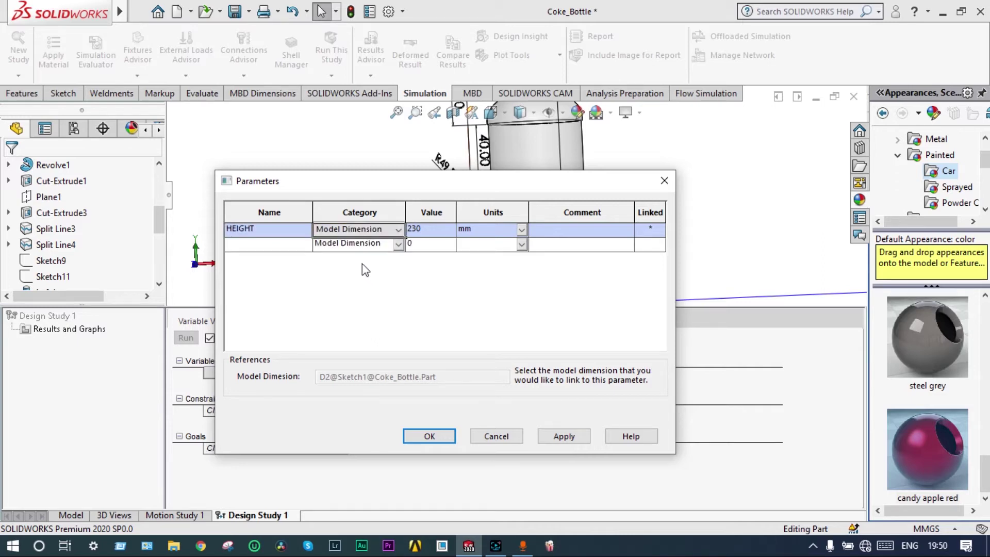
Step: Add a RADIUS parameter linked to the 35 mm dimension (D1@Sketch1) and close the Parameters dialog
drag(354, 179, 326, 364)
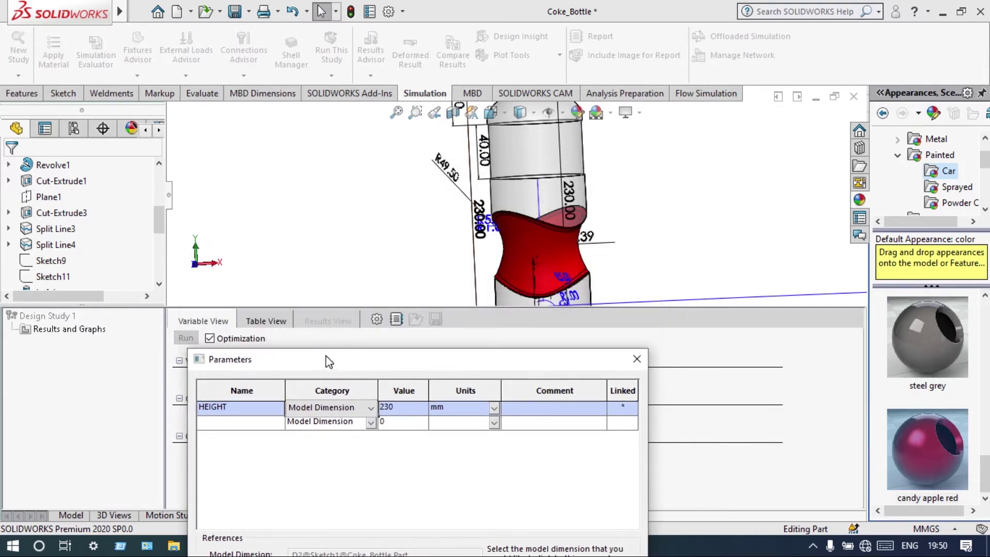
click(542, 263)
click(265, 423)
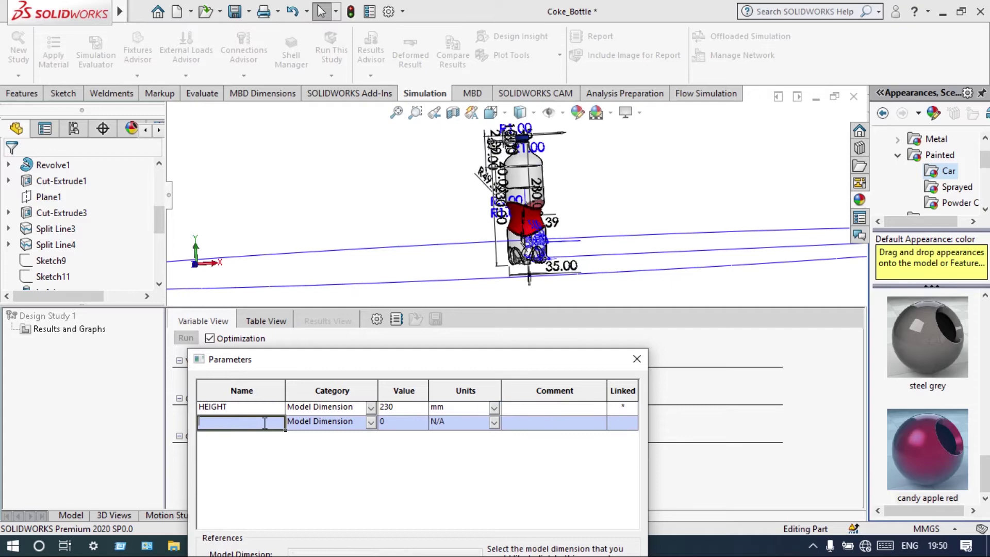
click(557, 269)
text(R)
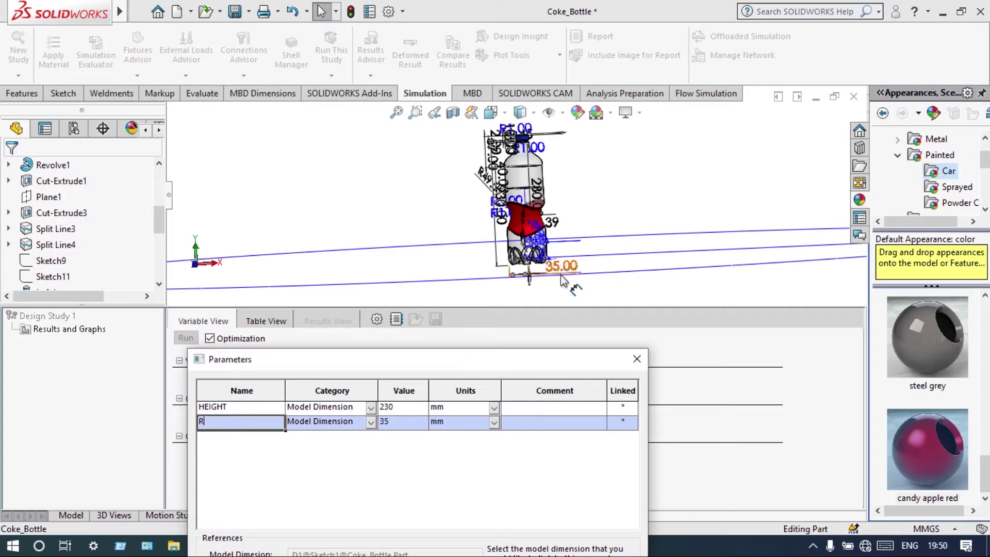
text(ADIUS)
drag(530, 362, 570, 200)
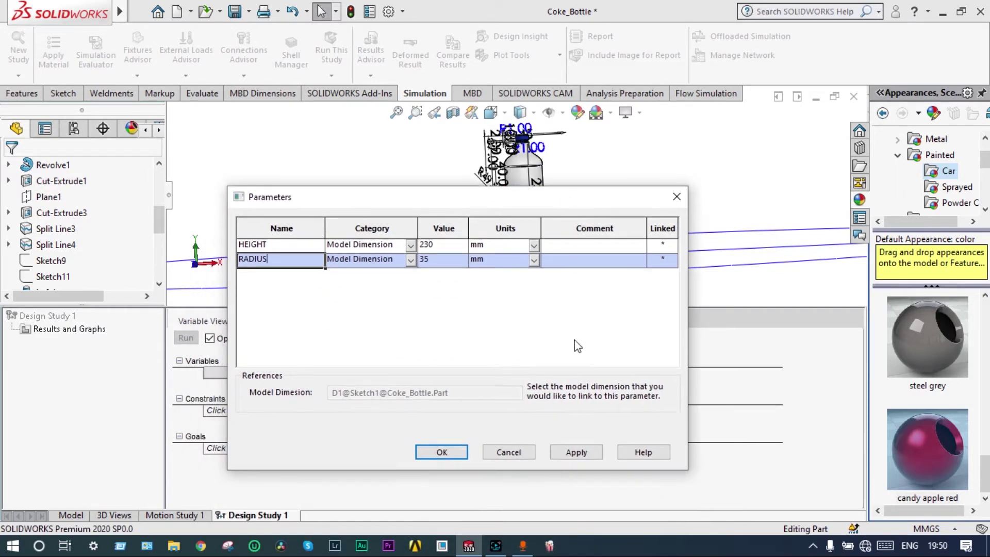
click(442, 452)
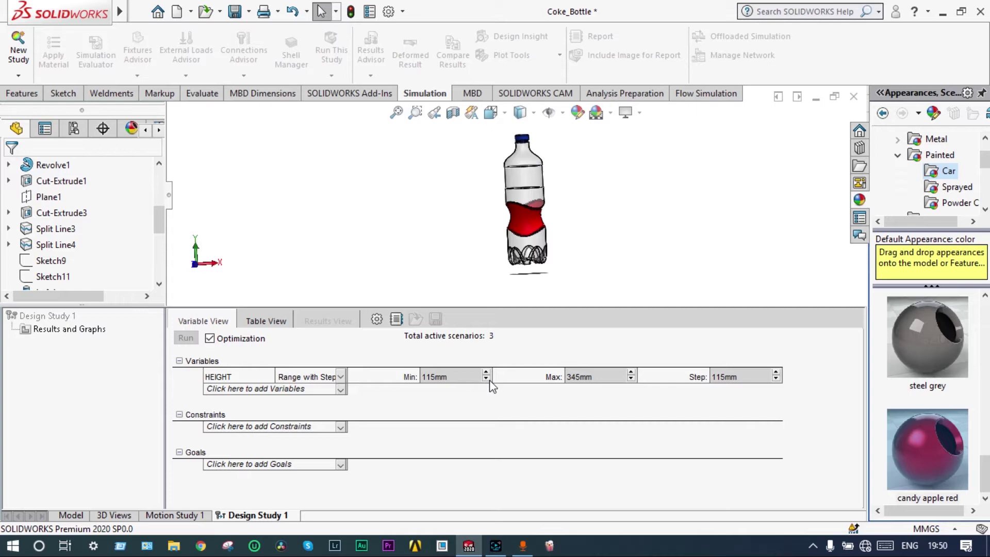
Step: Keep HEIGHT as Range with Step, add RADIUS as a variable, and set HEIGHT's maximum to 400 mm
click(341, 377)
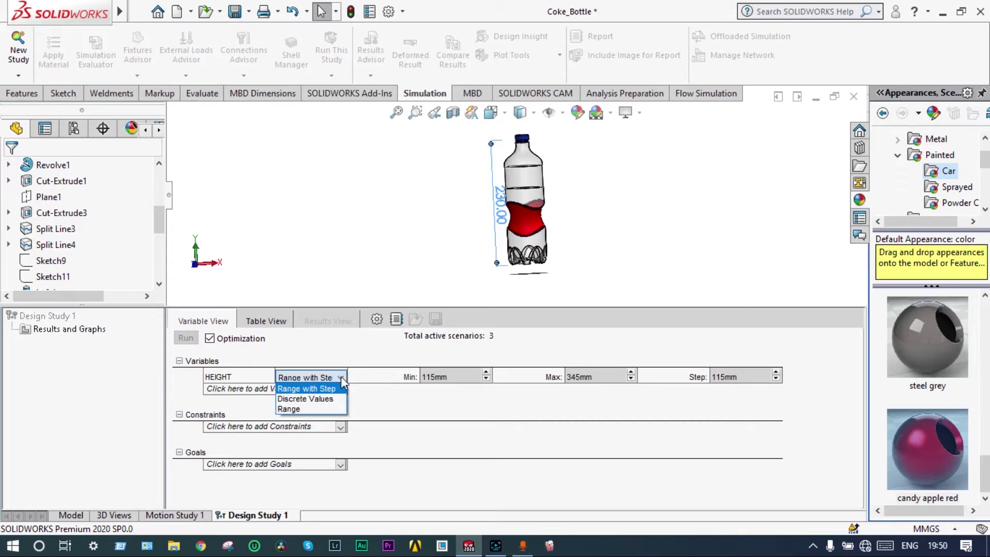
click(309, 389)
click(308, 417)
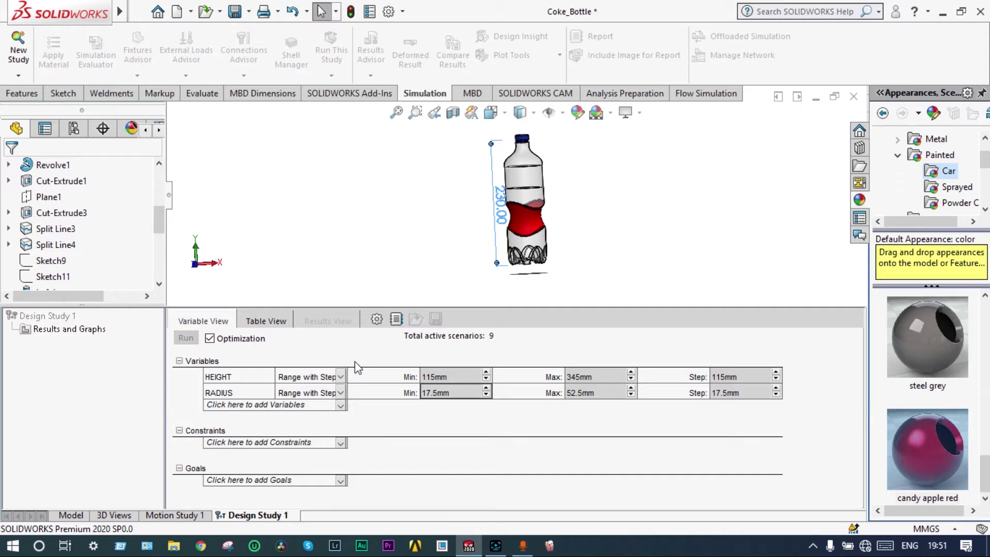
double_click(447, 375)
double_click(577, 378)
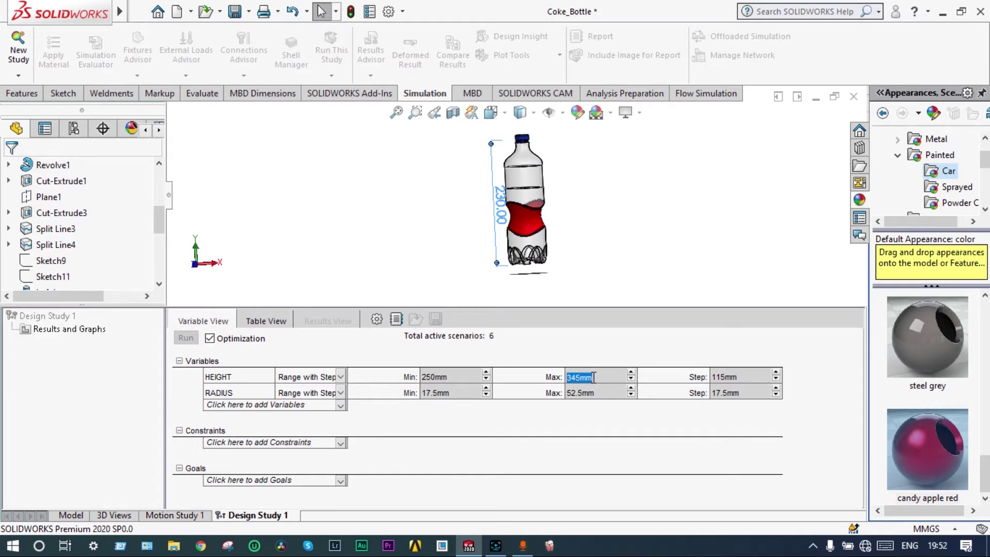
text(400)
key(Return)
Step: Set the RADIUS range to a 35 mm minimum and a 50 mm maximum
click(447, 393)
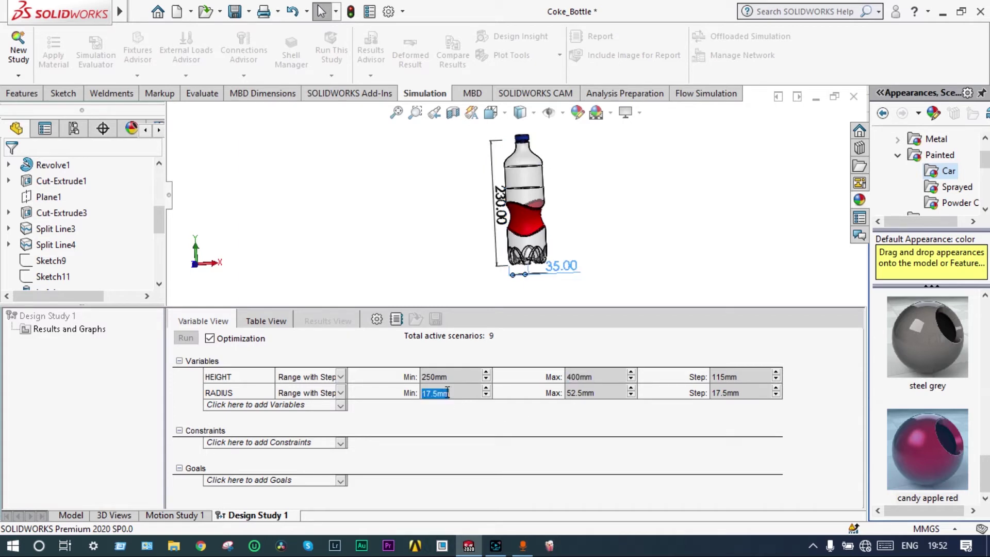
text(35)
key(Return)
click(582, 394)
text(50)
key(Return)
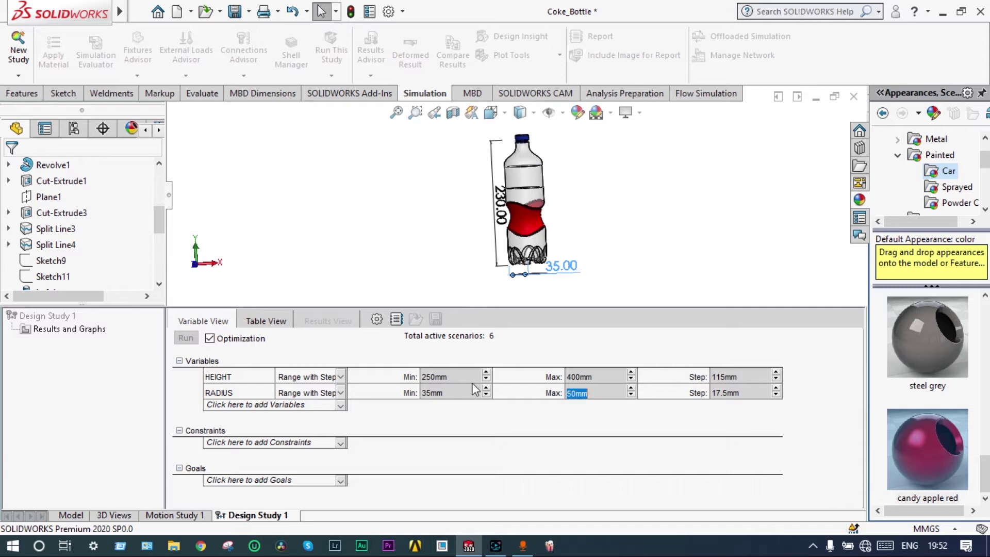
Step: Set the step size to 10 mm for HEIGHT and 1 mm for RADIUS, giving 256 scenarios
click(746, 376)
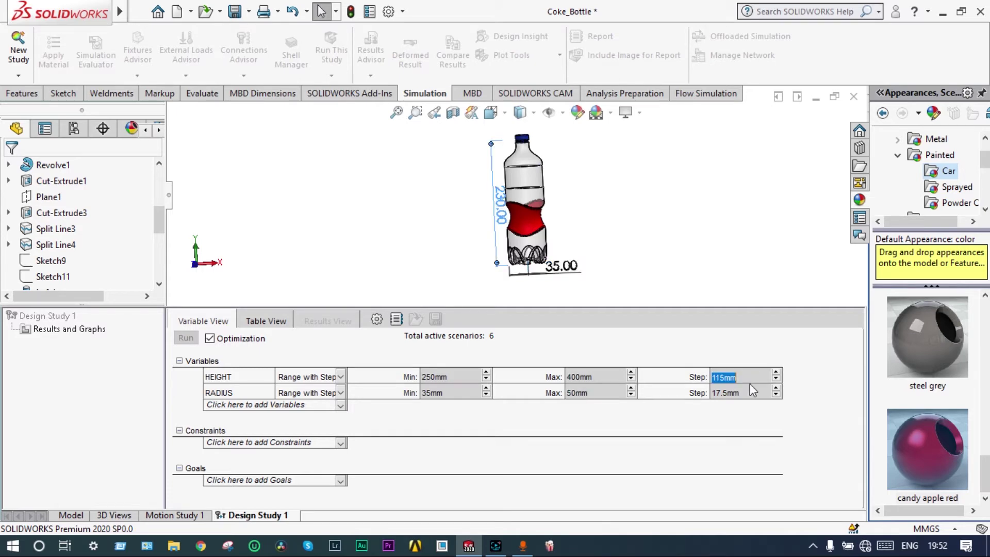
text(5)
click(726, 393)
double_click(727, 394)
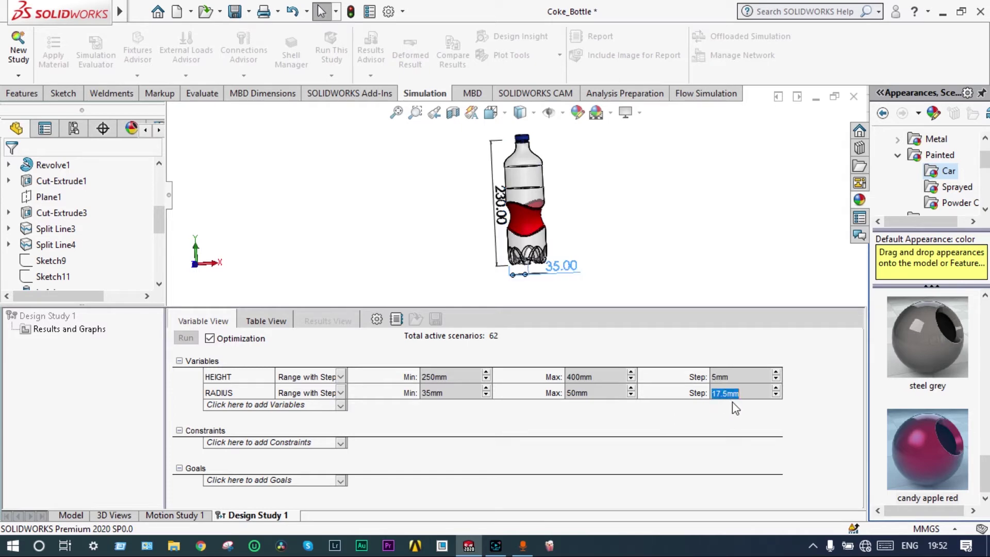
text(1)
key(Return)
click(775, 374)
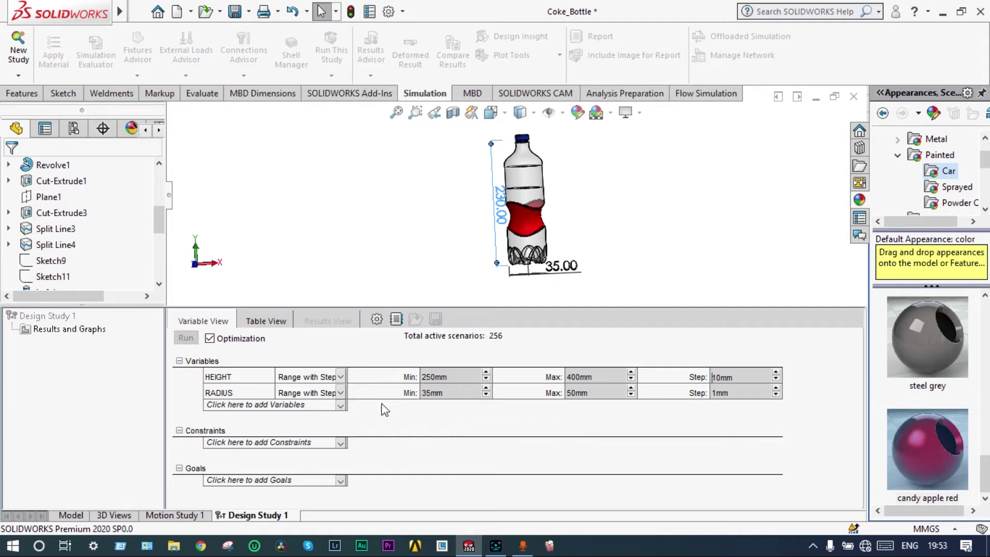
Step: Add a Mass Properties Volume sensor (Volume1) as a study constraint
click(341, 442)
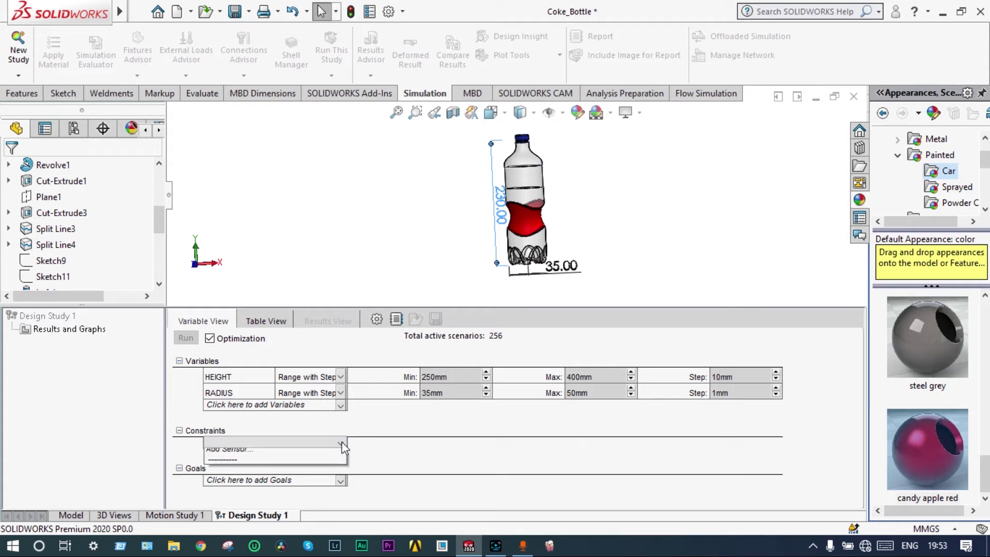
click(276, 454)
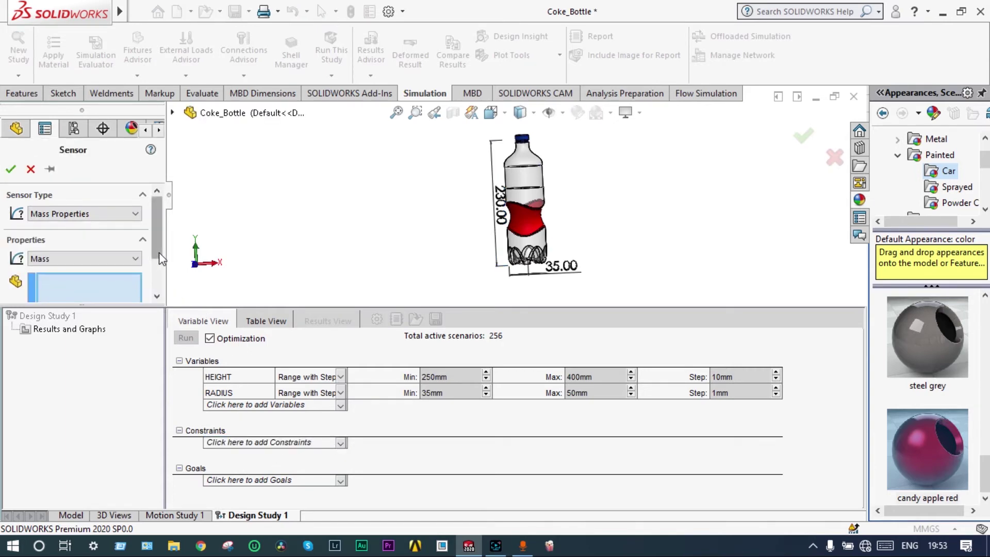
scroll(159, 253, down, 1)
click(137, 252)
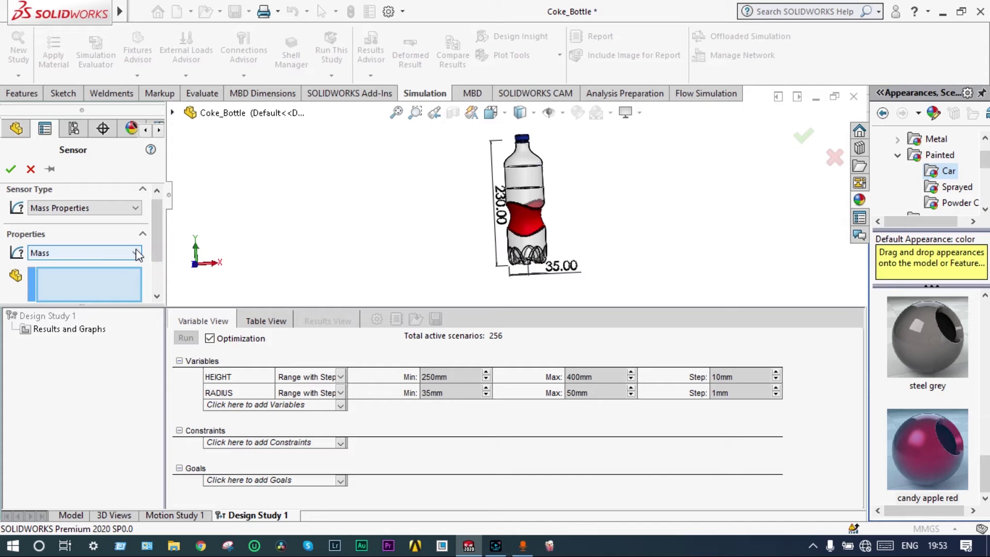
click(94, 279)
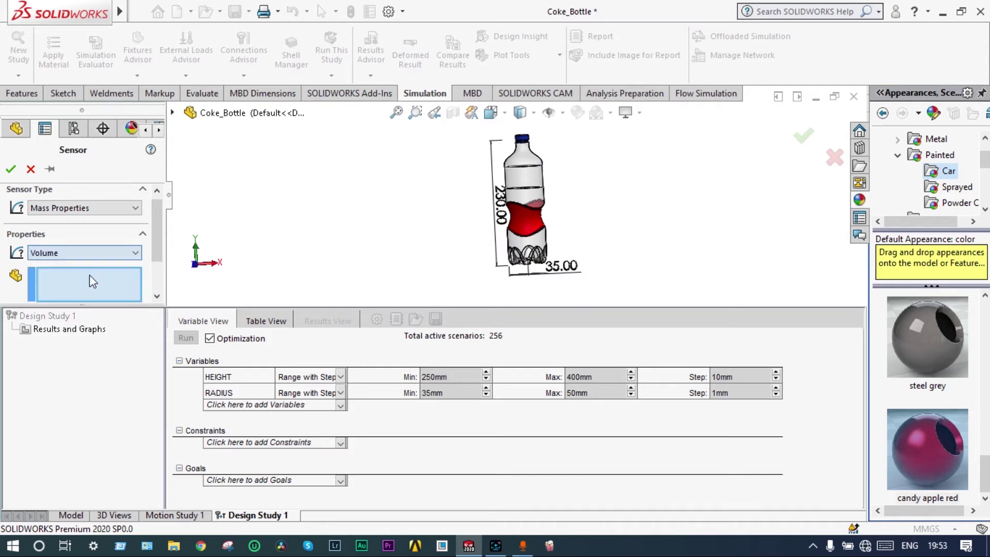
drag(153, 230, 155, 252)
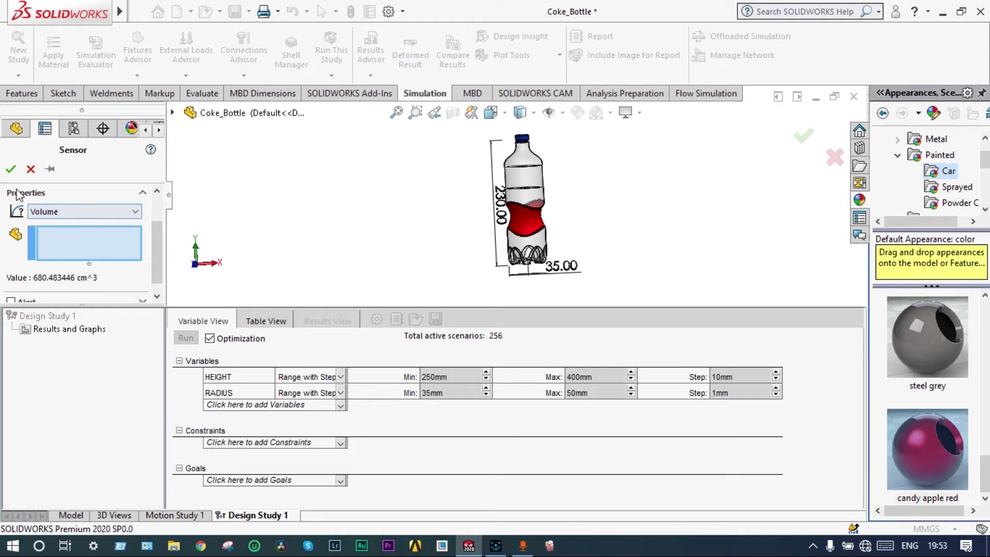
click(11, 170)
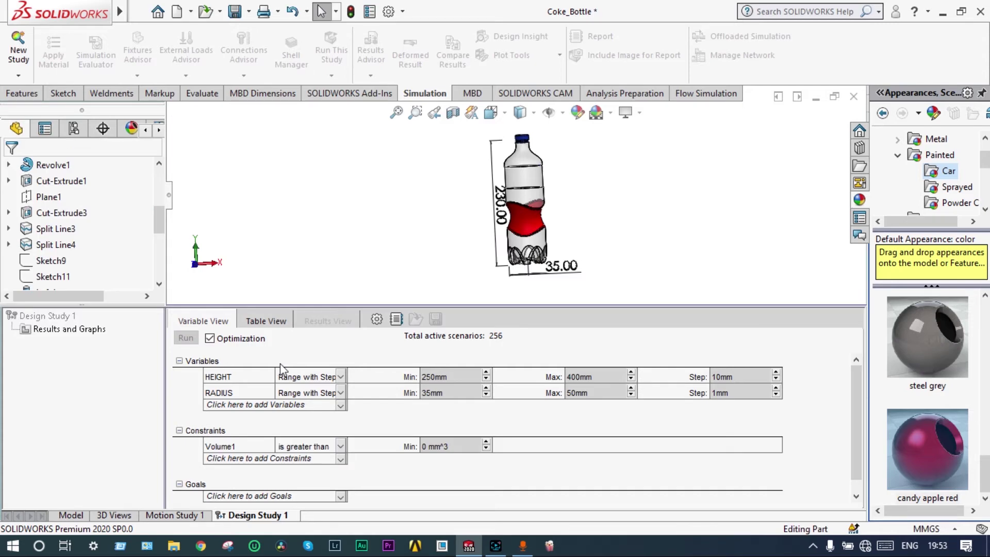
Step: Set the Volume1 constraint to Is between 0.7E6 and 0.75E6 mm^3
click(342, 446)
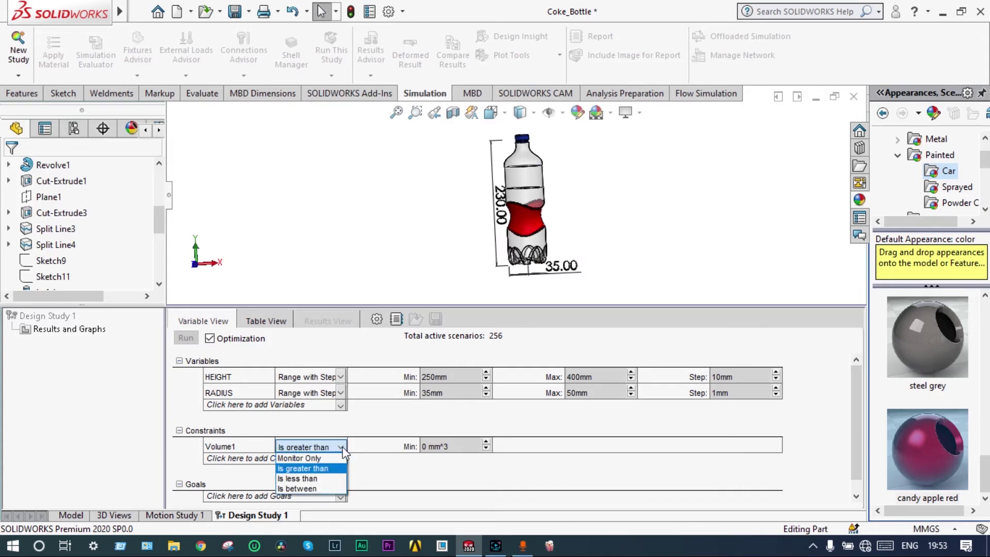
click(330, 489)
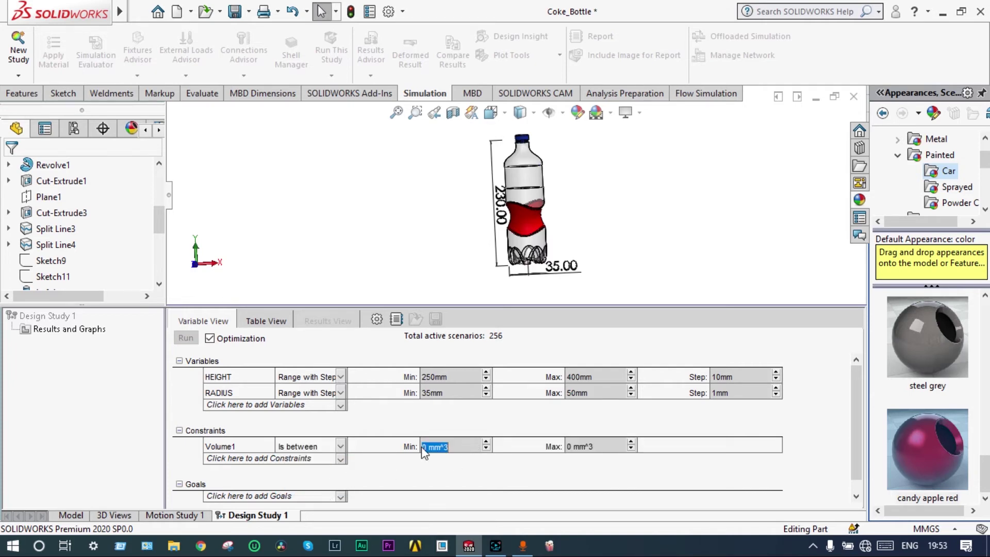
text(0.7E6)
click(571, 450)
text(0.75E6)
key(Return)
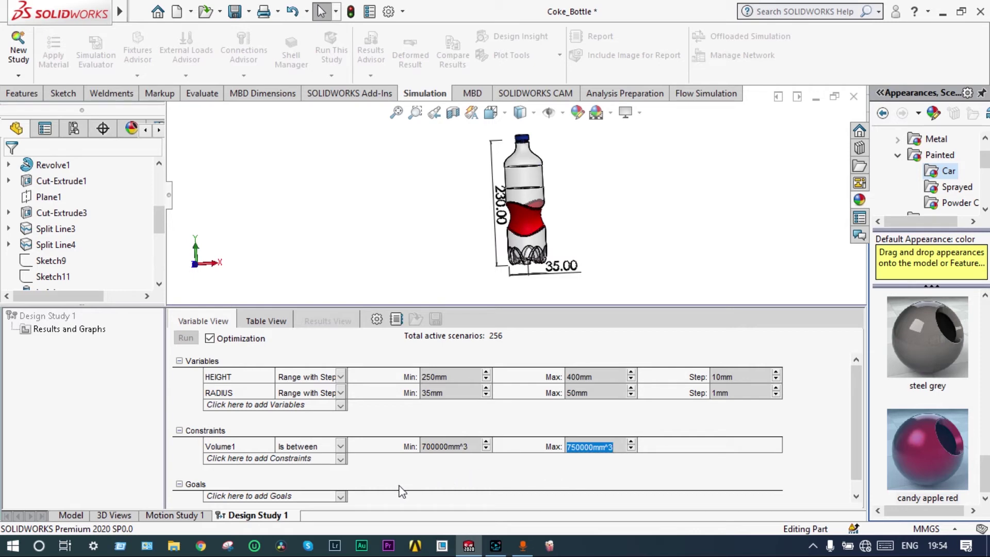
click(342, 498)
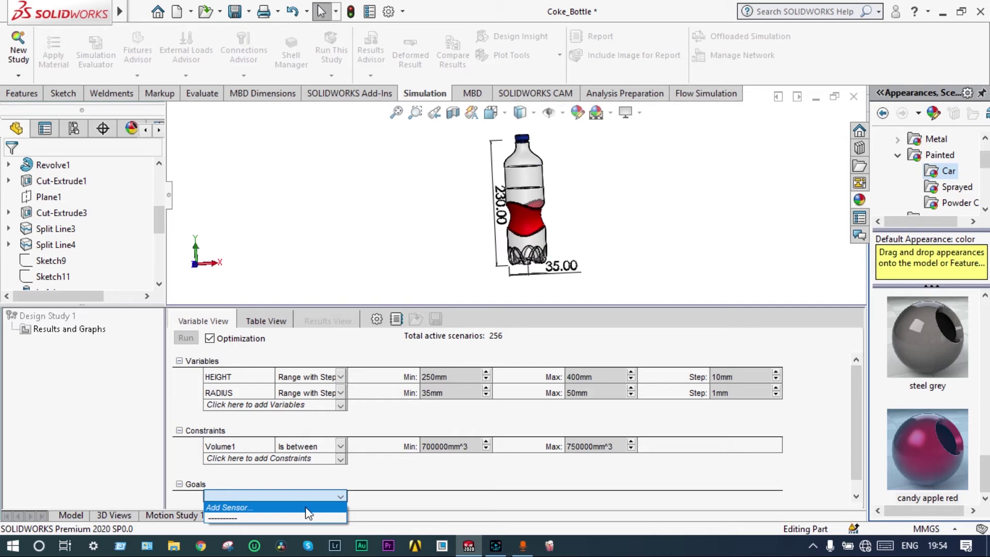
Step: Add a Volume sensor (Volume2) as the study goal and set it to Maximize
click(308, 508)
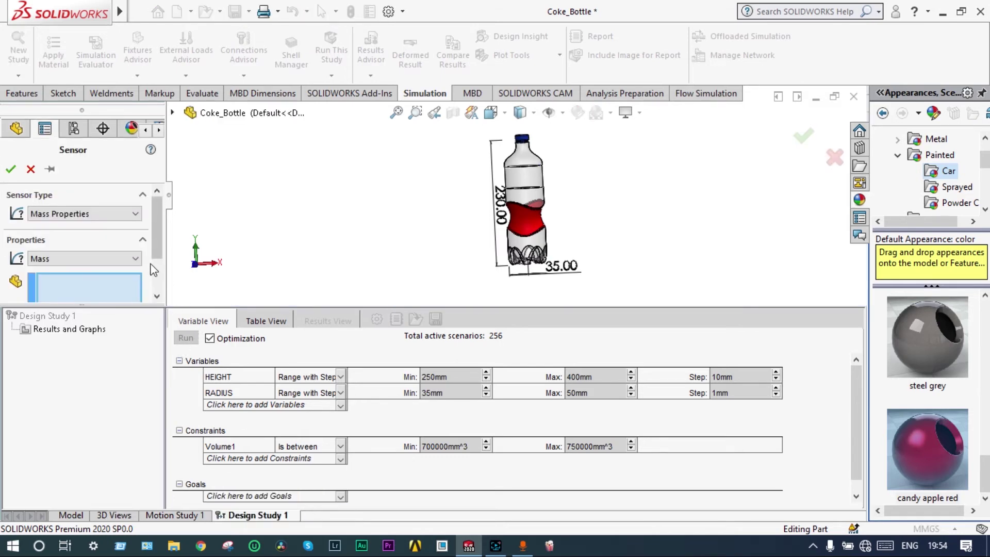
click(136, 259)
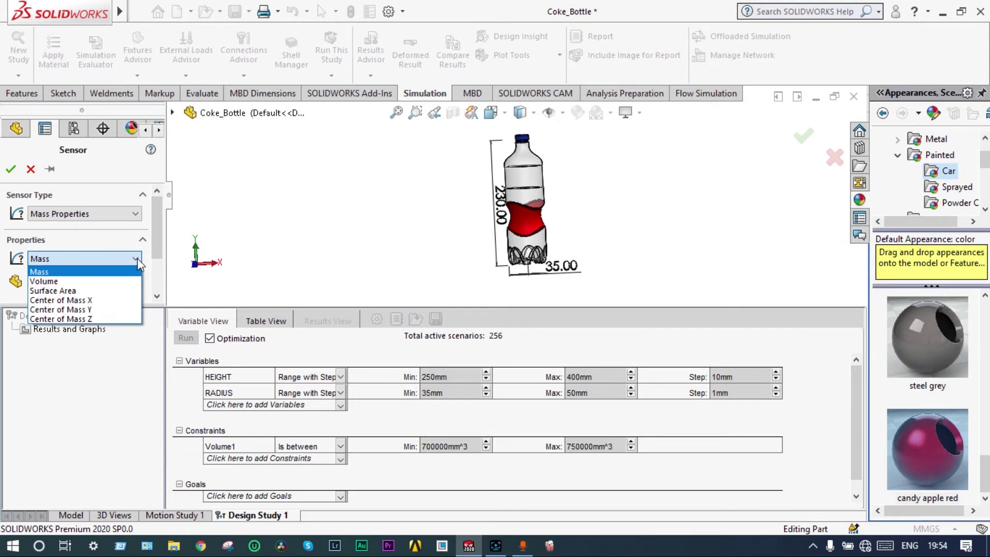
click(109, 282)
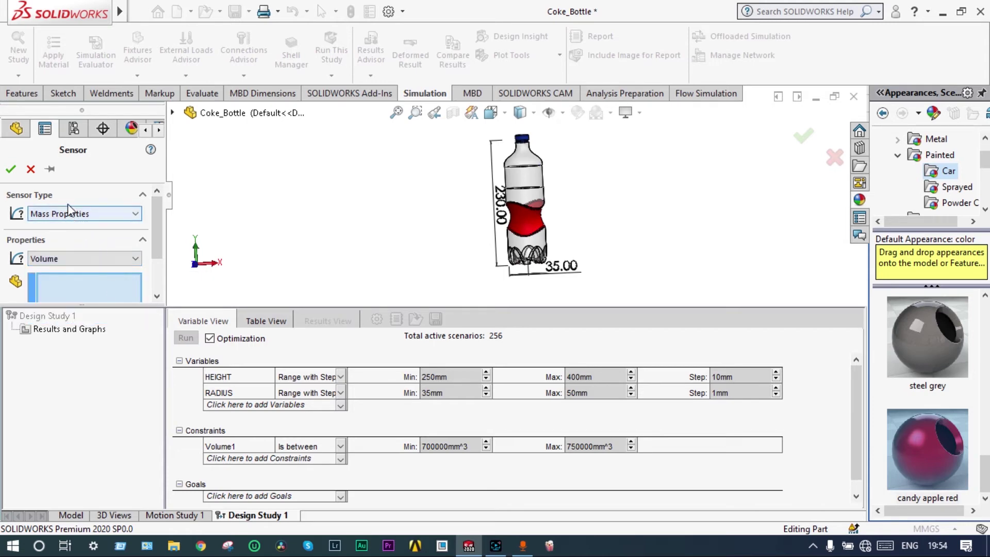
click(11, 170)
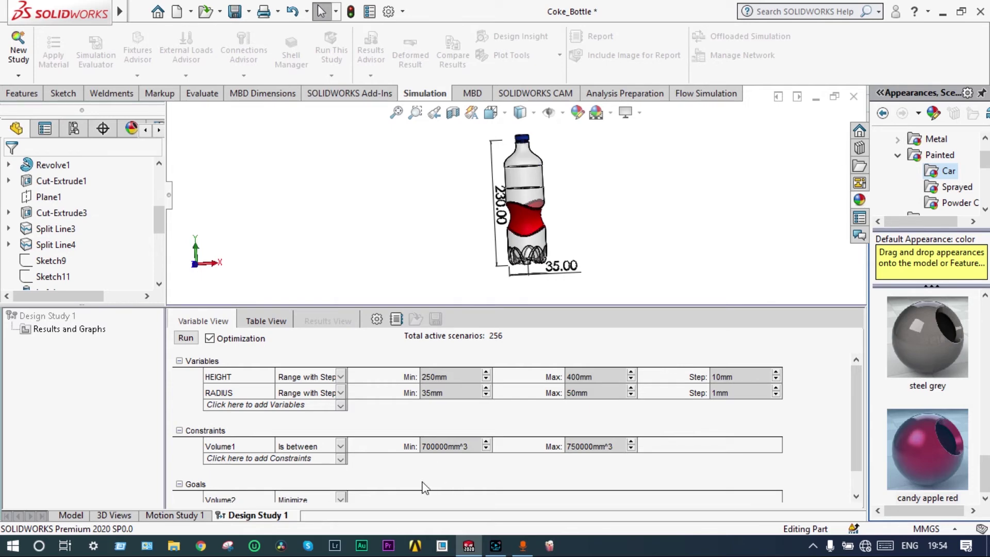
drag(858, 439, 859, 453)
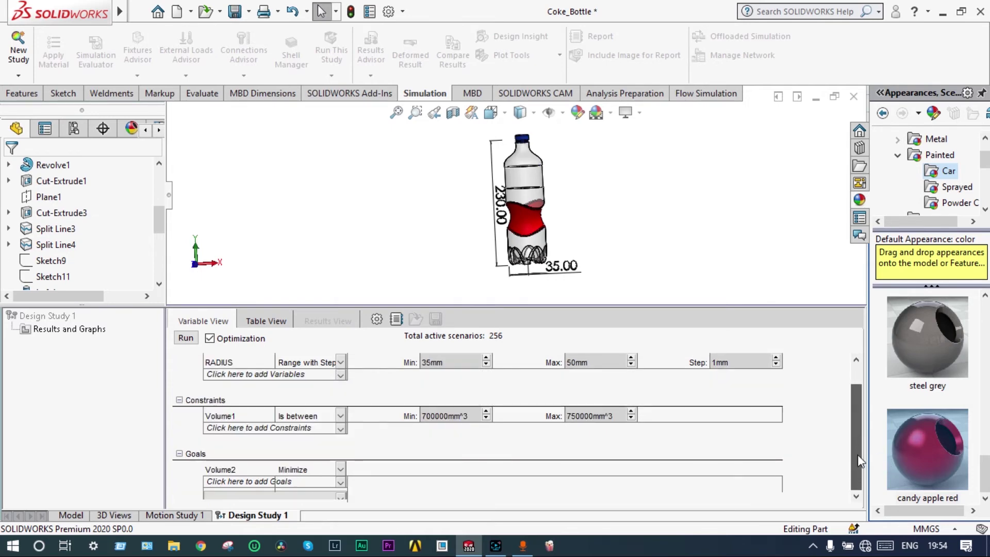
click(342, 469)
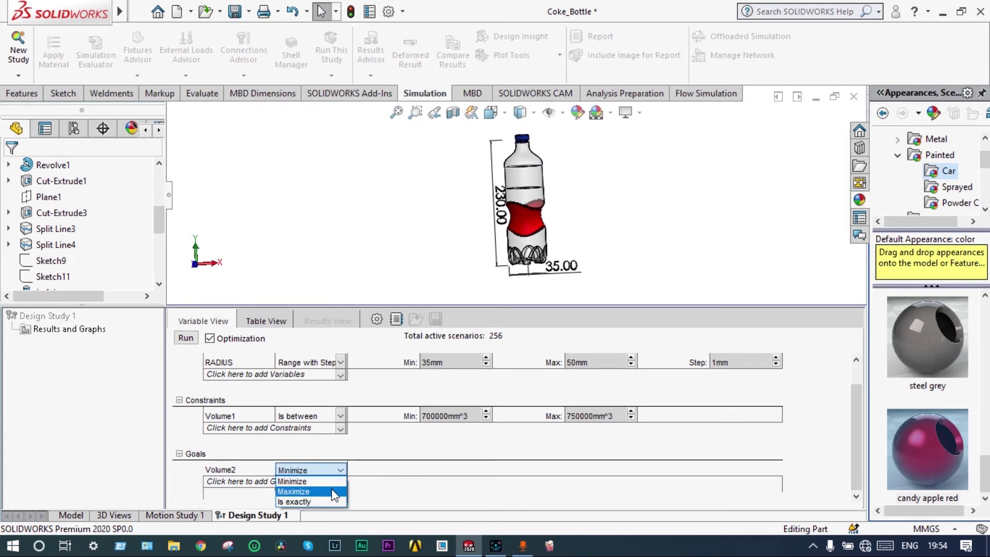
click(336, 492)
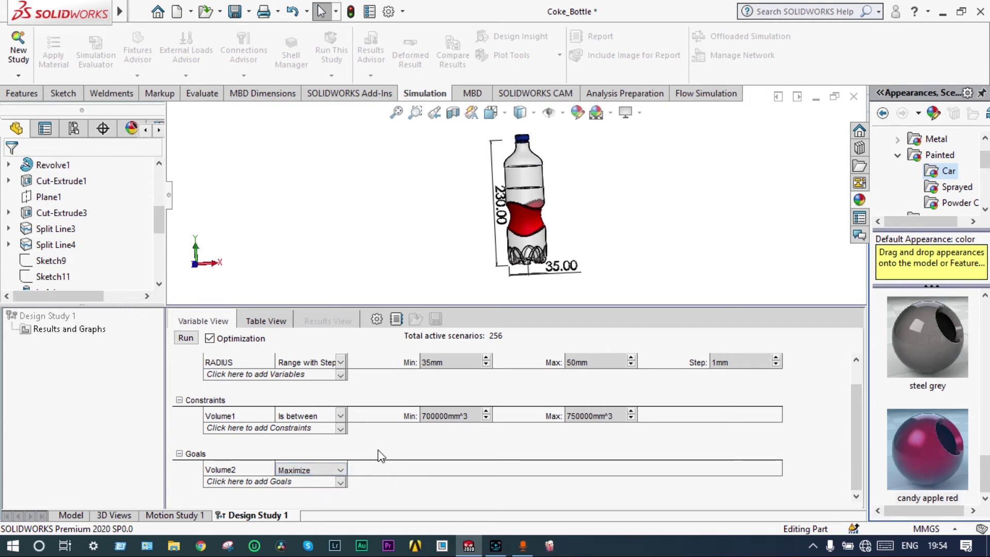
Step: Raise the Volume1 constraint's minimum to 0.725E6 (725000 mm^3)
click(435, 419)
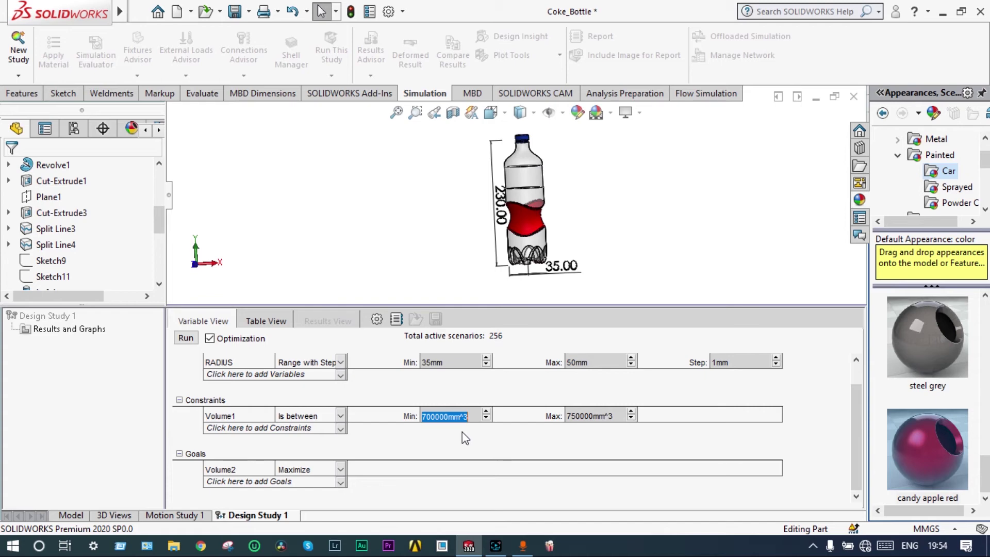
text(0.725E6)
key(Return)
Step: Run the design study and confirm running all 256 scenarios
click(186, 343)
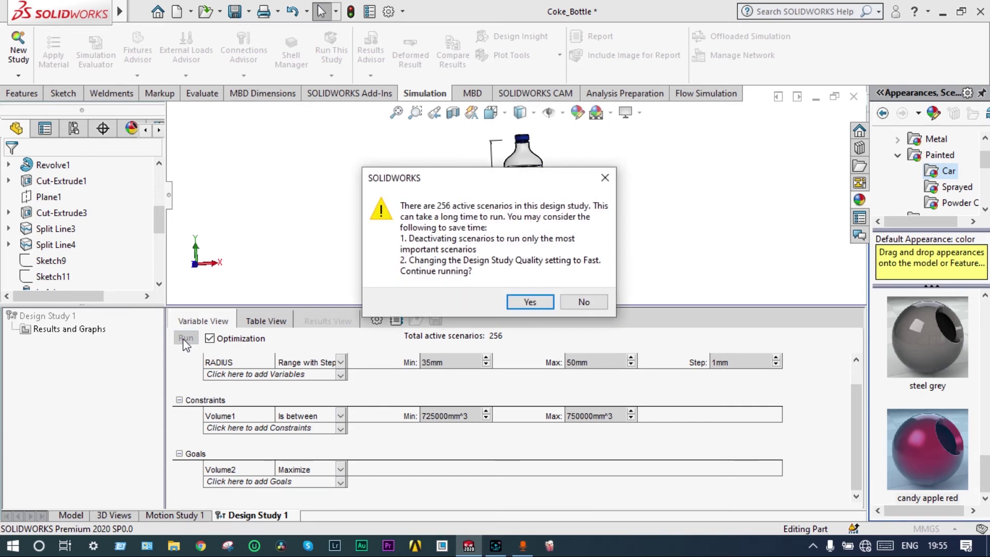
click(530, 303)
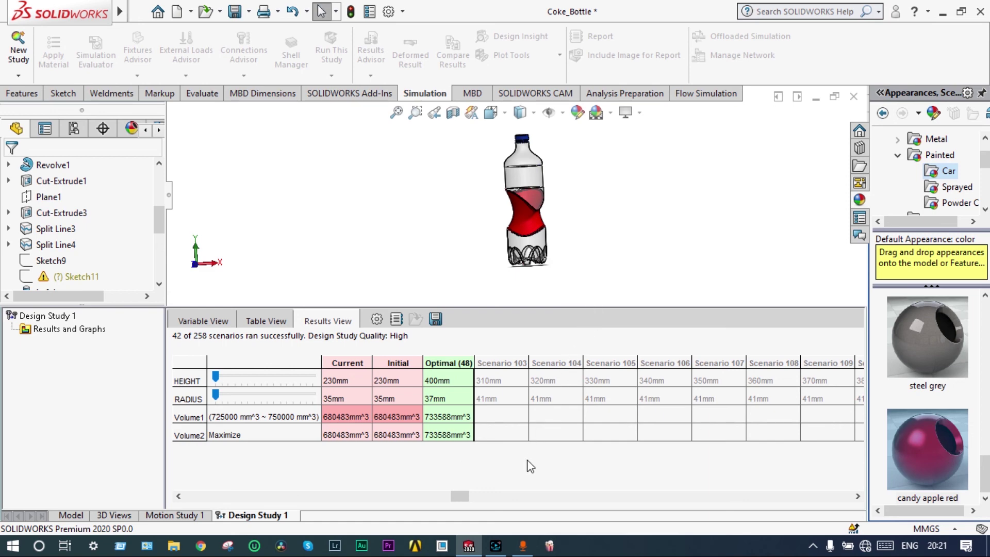
Step: Open the results graph settings for HEIGHT, cancel saving results, and rotate the bottle sideways
click(396, 319)
click(436, 318)
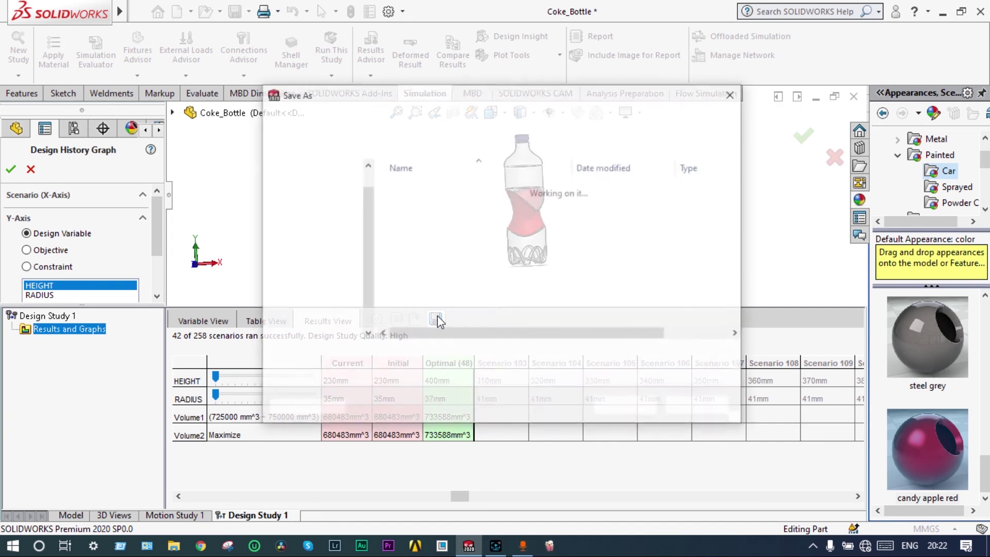
key(Escape)
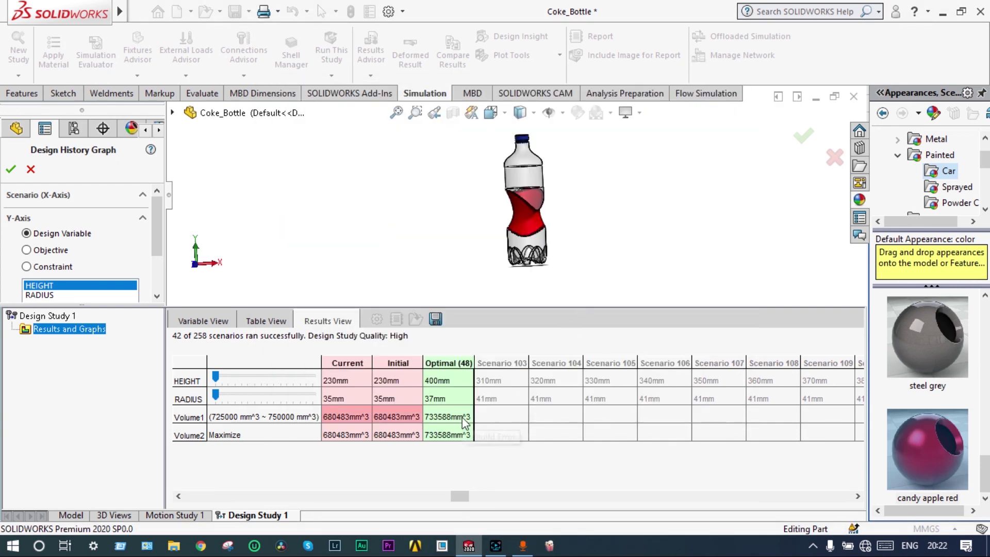
middle_drag(592, 207, 647, 194)
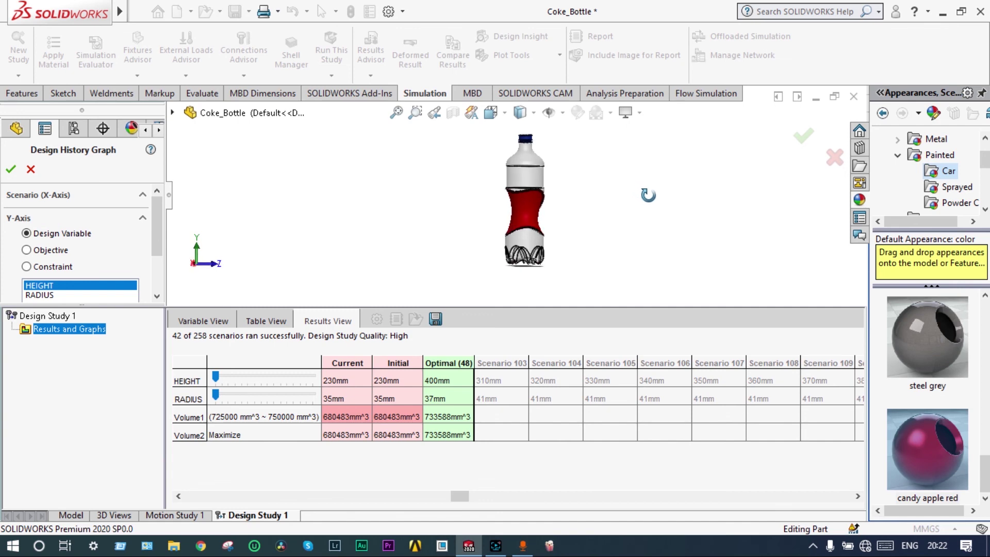